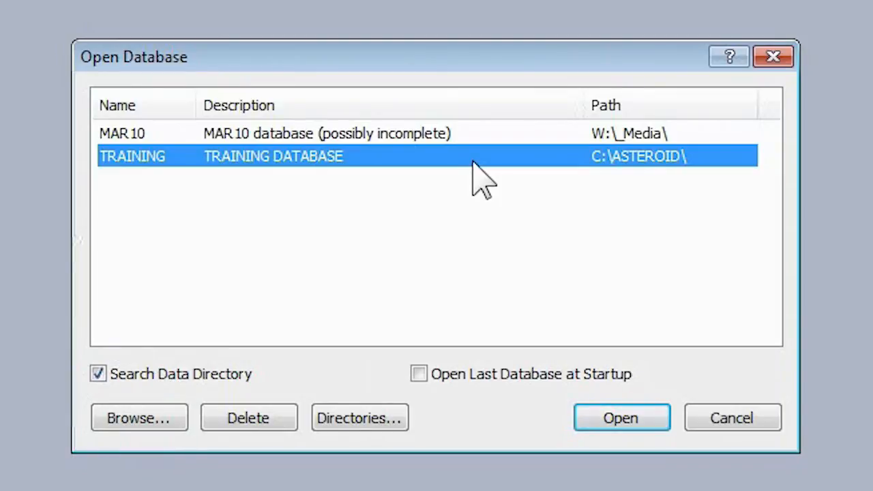
Step: Open the TRAINING database and start a new Tabulation task
left_click(575, 418)
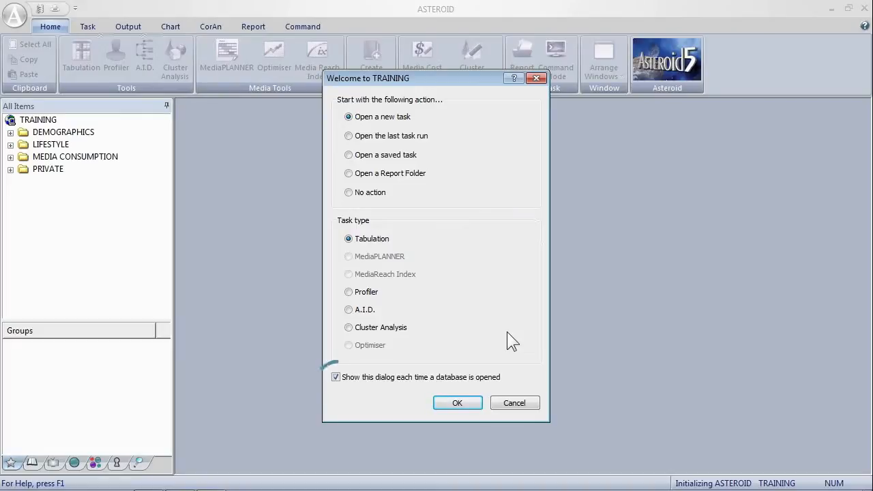
left_click(442, 403)
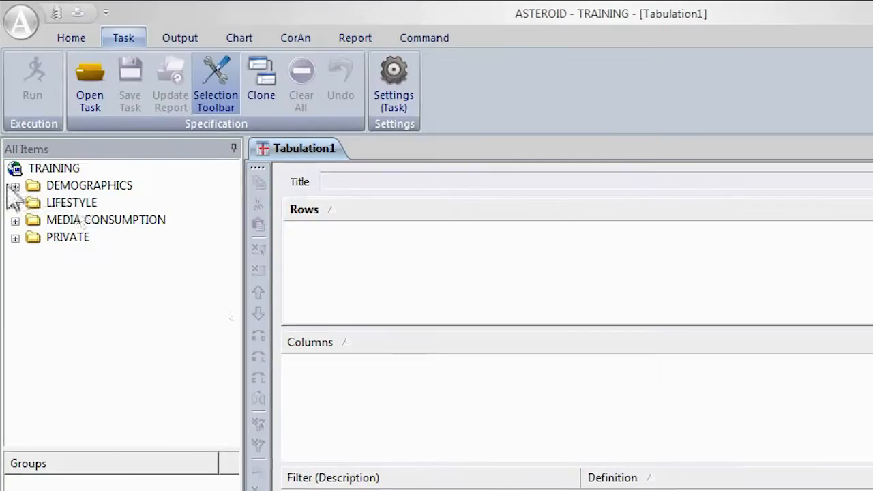
Step: From the DEMOGRAPHICS folder, add SEX to the rows and MARITAL STATUS - detailed to the columns
left_click(15, 186)
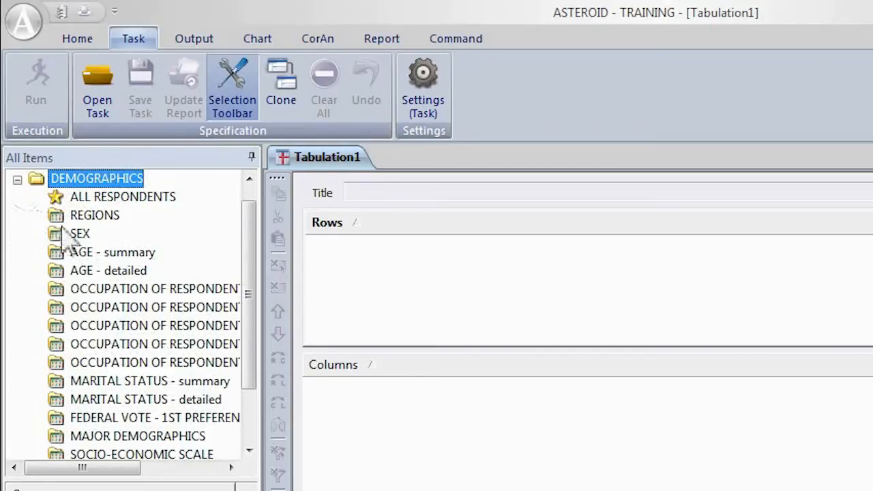
left_click_drag(77, 234, 341, 271)
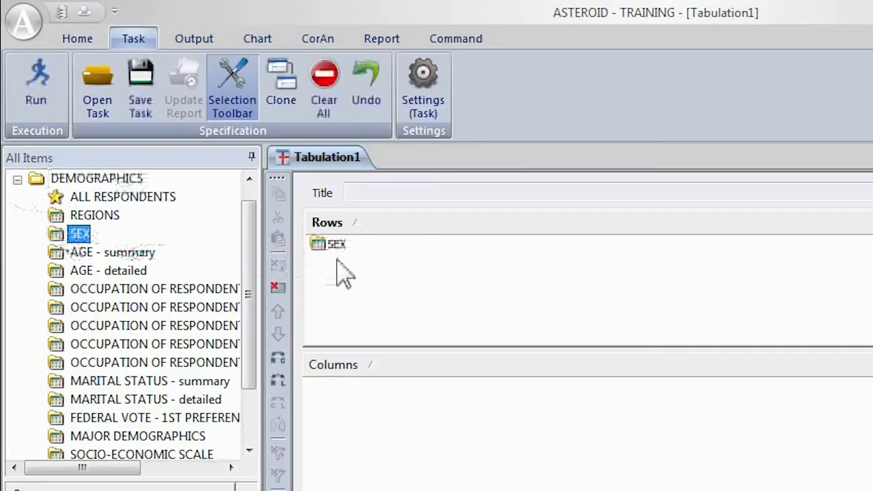
left_click_drag(94, 402, 344, 399)
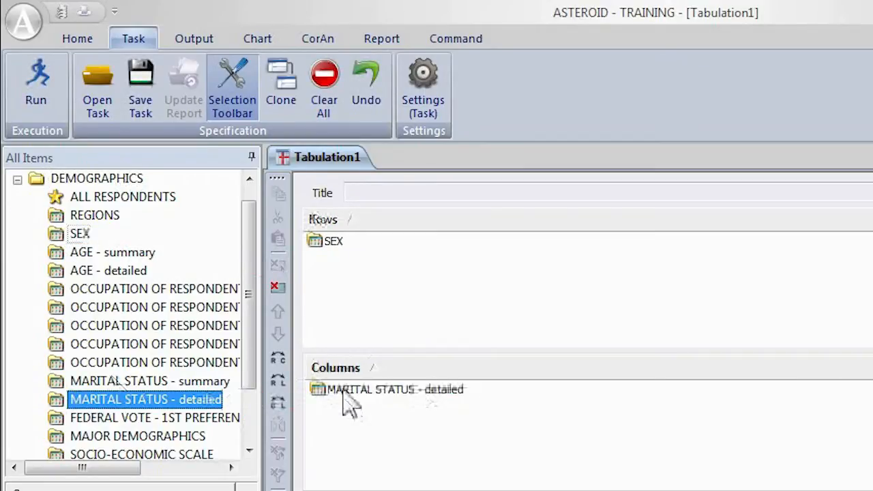
Step: Make the rows the active area and add AGE - summary to them
left_click(349, 225)
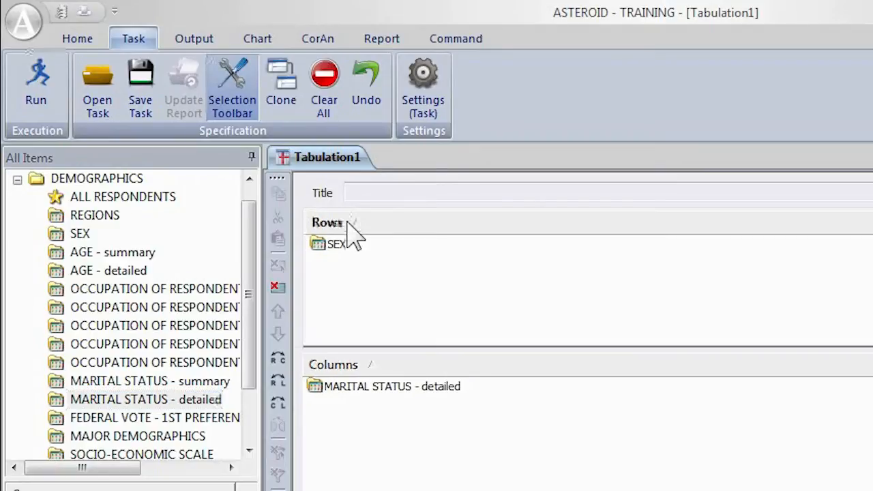
left_click_drag(321, 239, 91, 253)
double_click(92, 253)
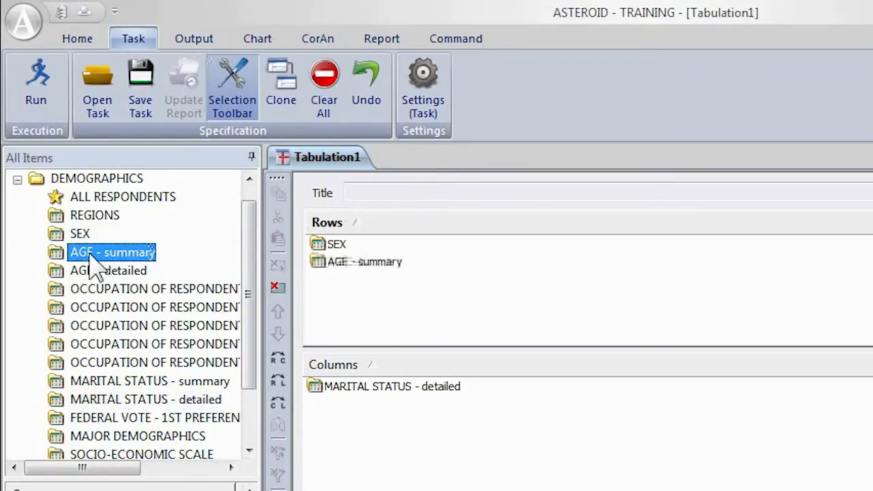
Step: Add FEDERAL VOTE - 1ST PREFERENCE (electors) to the columns and OCCUPATION OF RESPONDENT (All Workers) - summary to the rows
left_click(400, 371)
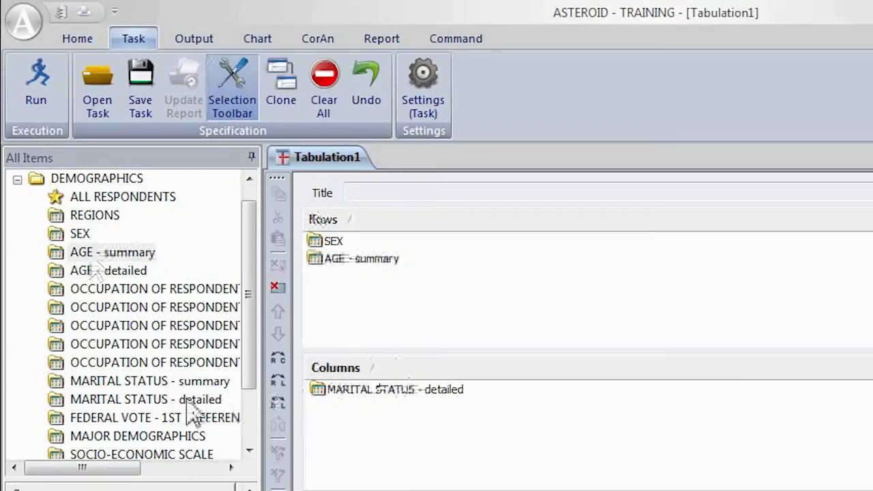
double_click(113, 417)
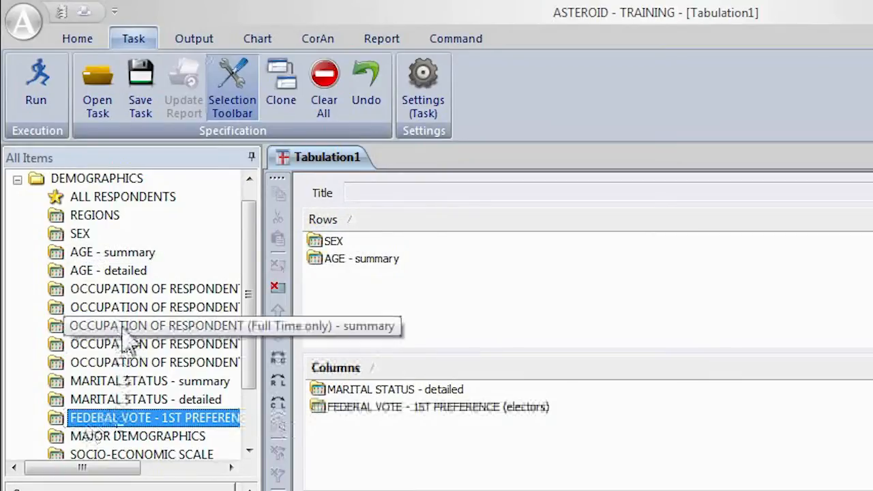
right_click(127, 292)
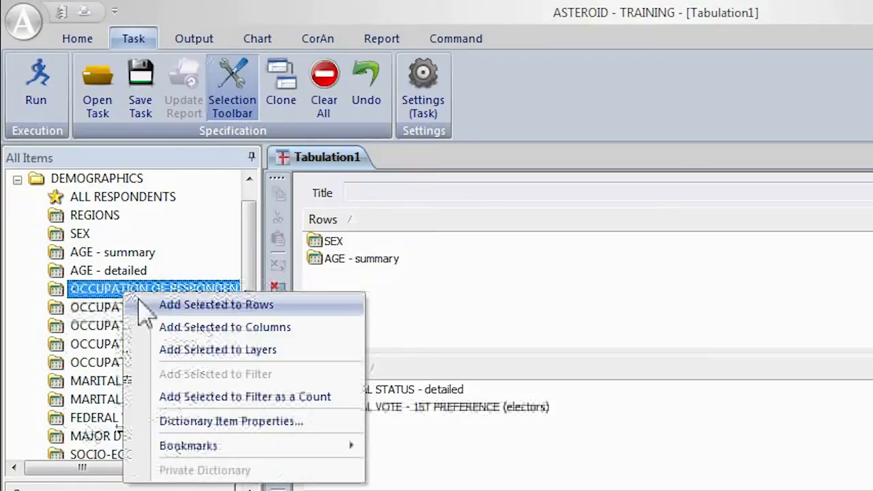
left_click(179, 310)
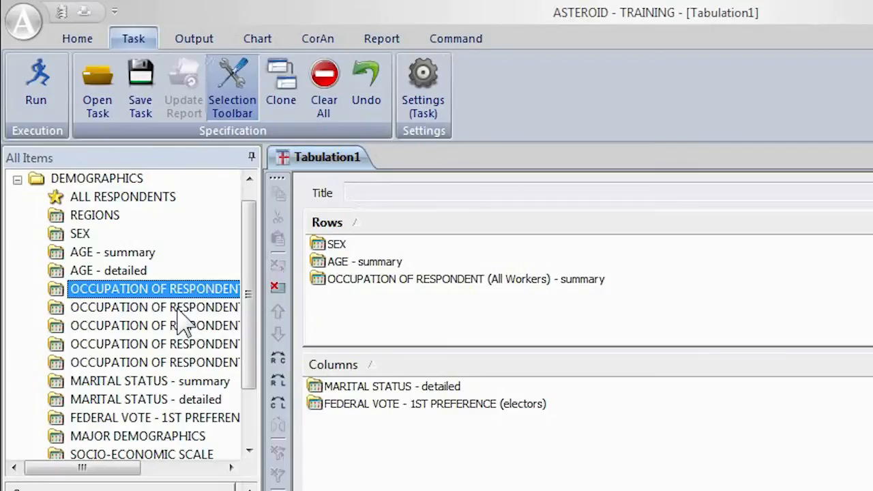
Step: Delete SEX and AGE - summary from the rows, and clear all remaining selections in the tabulation
left_click(325, 249)
key("Delete")
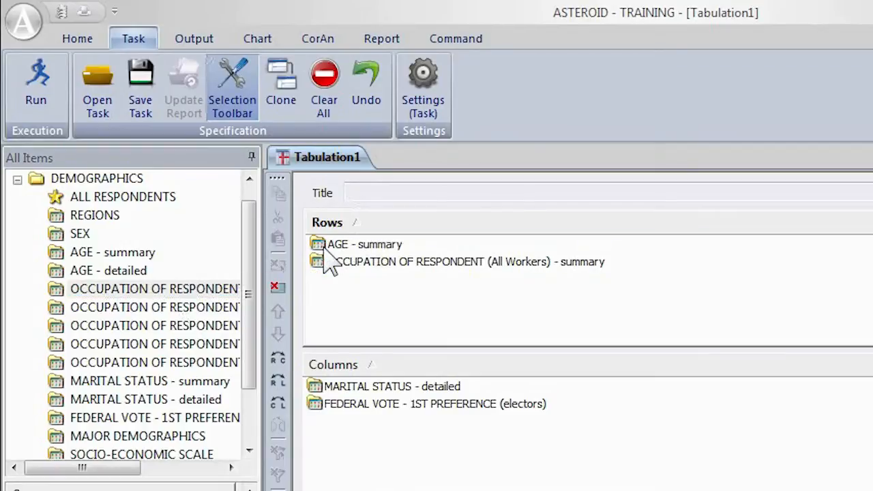
right_click(324, 250)
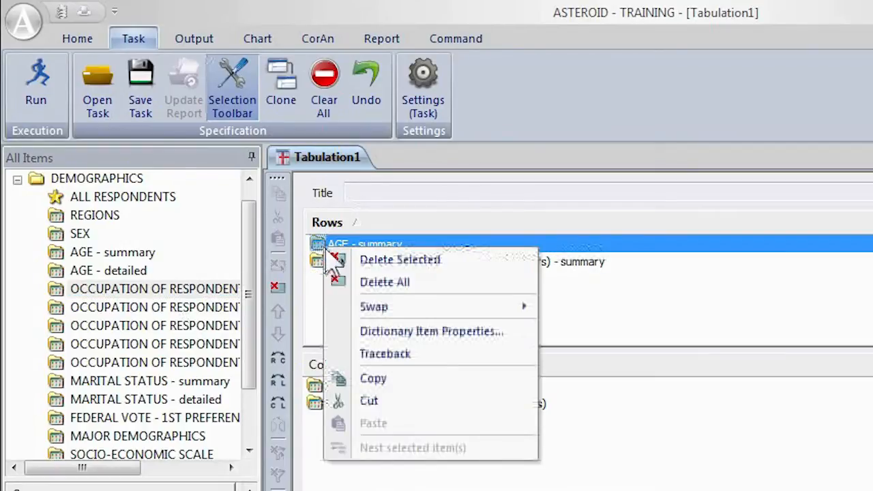
left_click(400, 262)
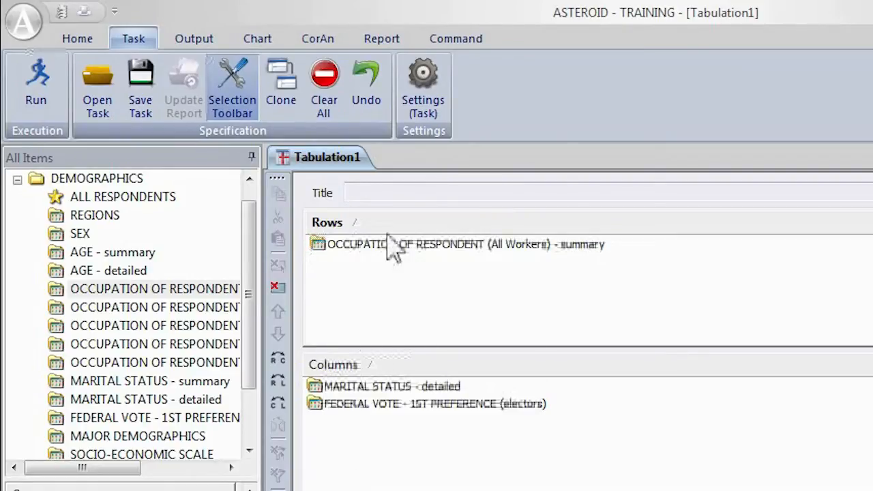
left_click(335, 120)
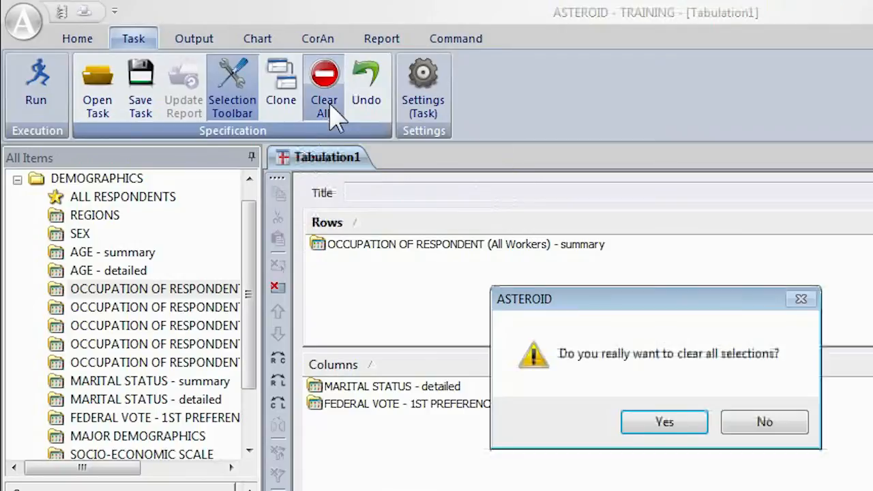
left_click(633, 427)
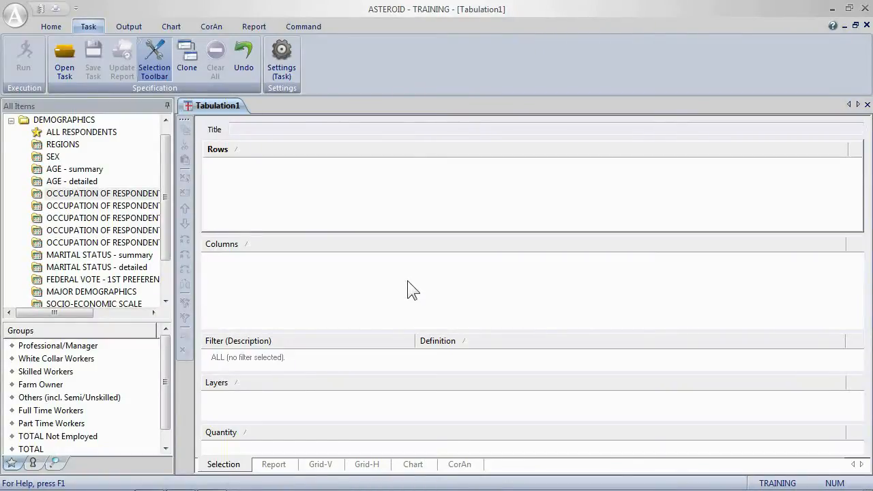
Step: Collapse DEMOGRAPHICS and add the Yes group of MOBILE PHONE OWNERSHIP, under LIFESTYLE > MOBILE PHONES, to the rows
double_click(23, 124)
left_click(11, 145)
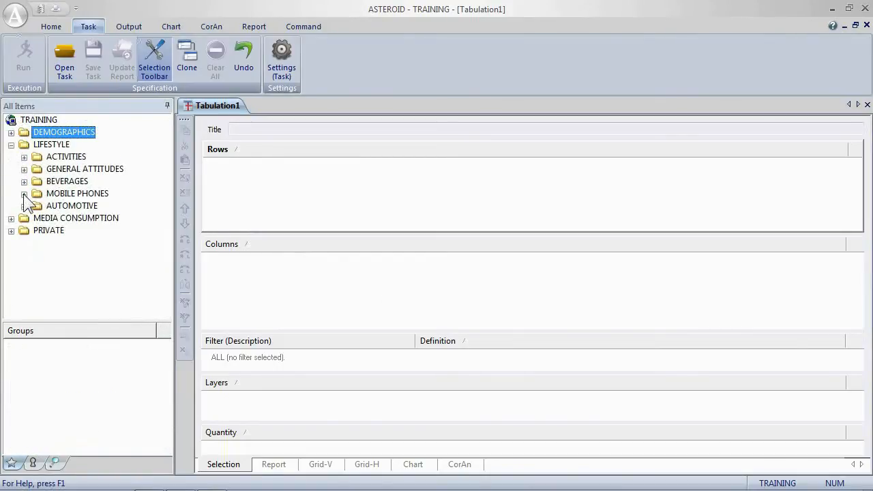
left_click(23, 194)
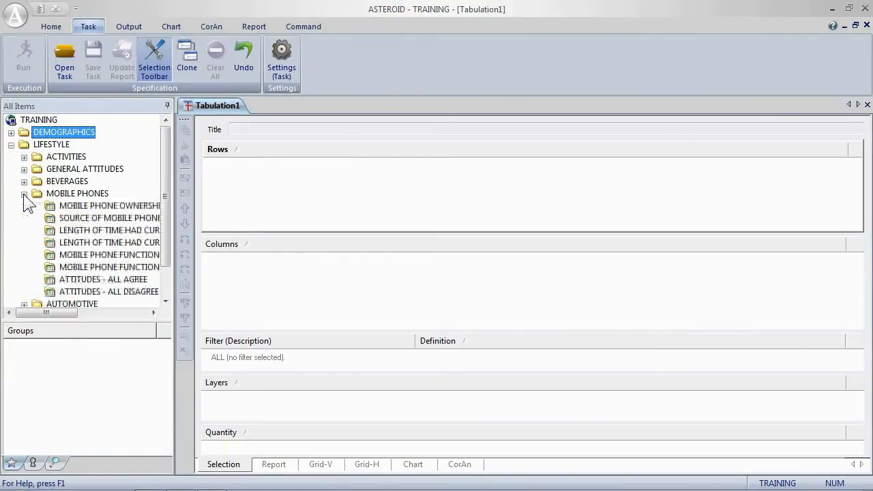
left_click(62, 207)
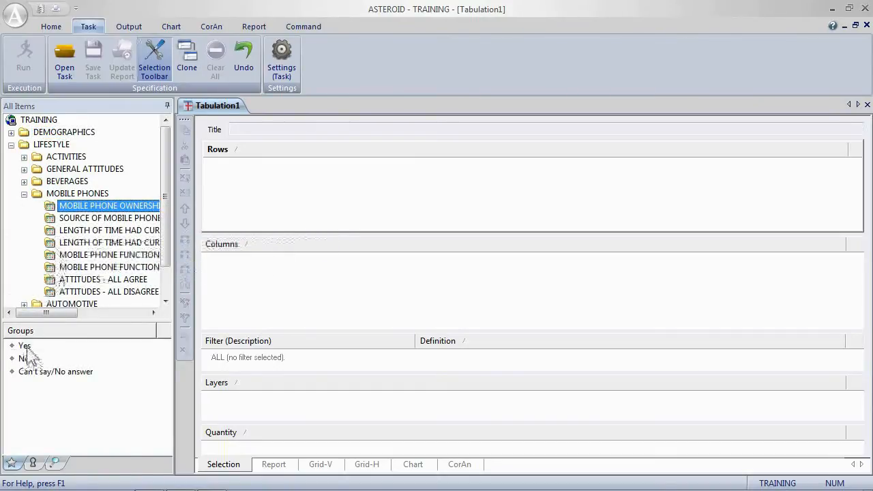
left_click_drag(24, 345, 272, 180)
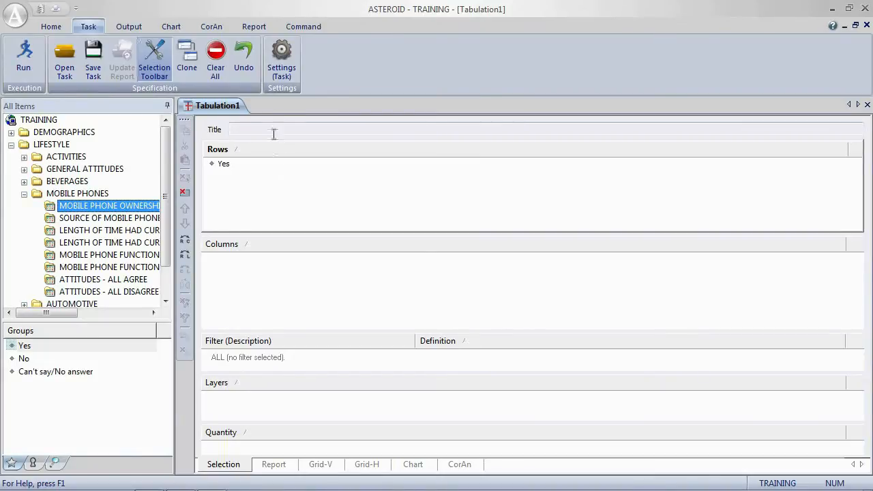
Step: In the task's Show Numbers settings, enable Unweighted Counts, Horizontal Percents and Index Figures
left_click(279, 81)
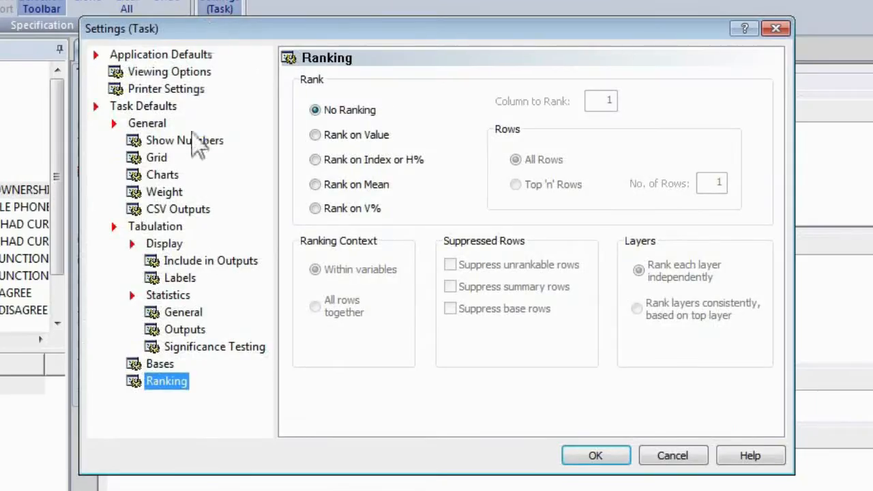
left_click(265, 178)
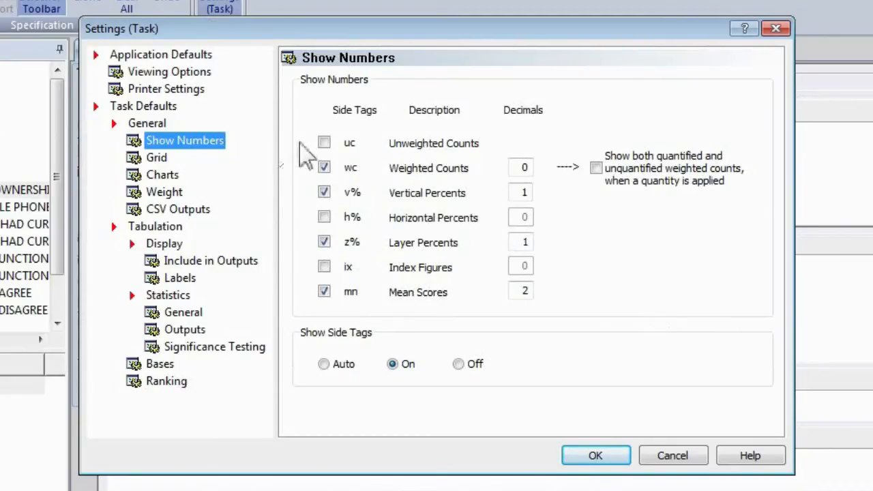
left_click(324, 143)
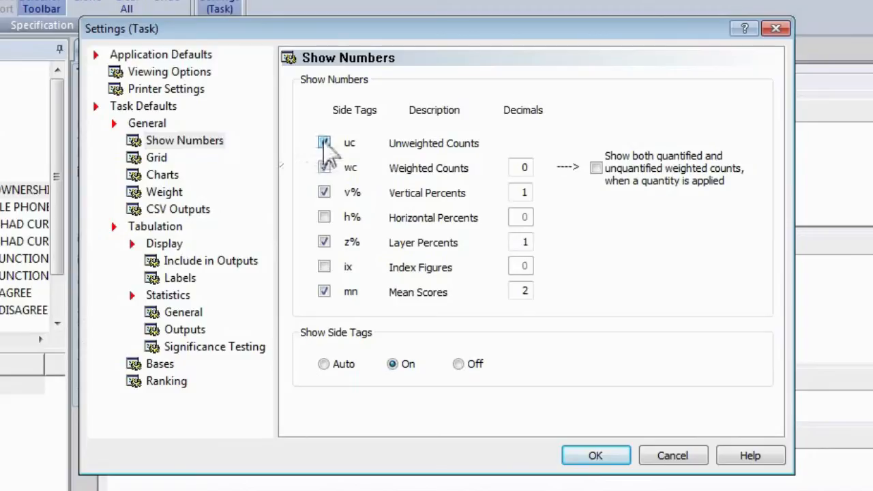
left_click(325, 218)
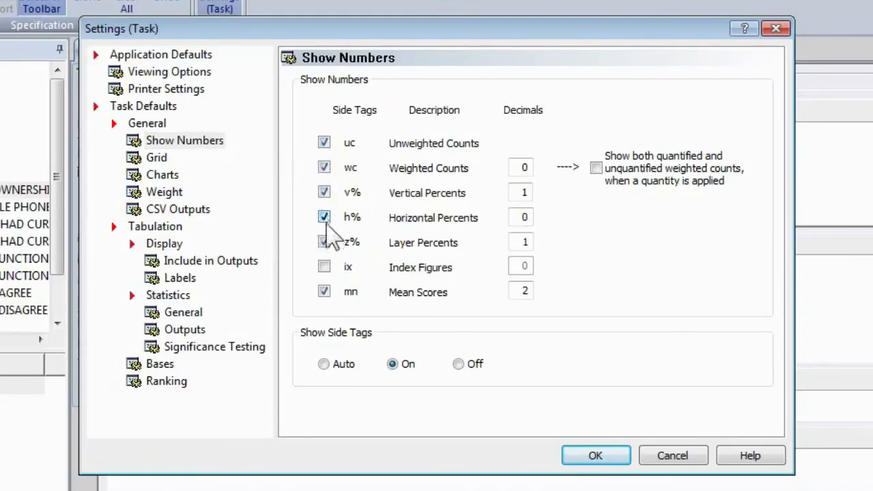
left_click(325, 267)
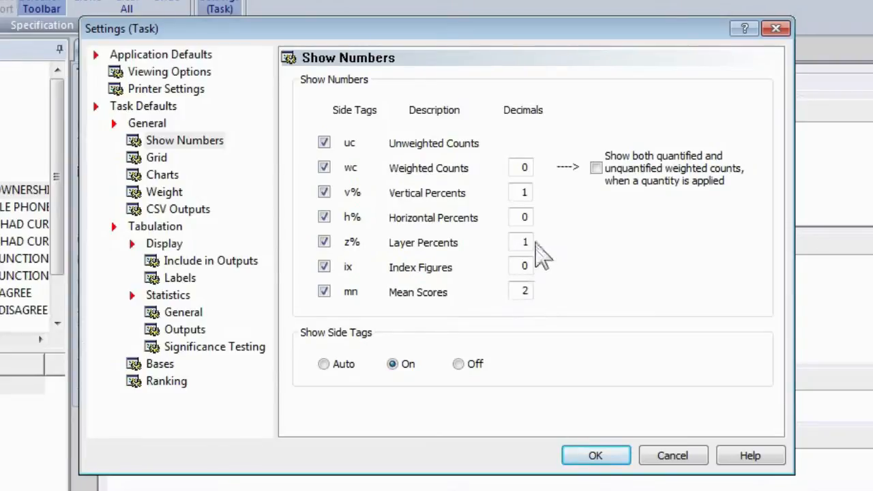
Step: Set the Vertical Percents decimals to 2 and apply the task settings
double_click(529, 194)
type("2")
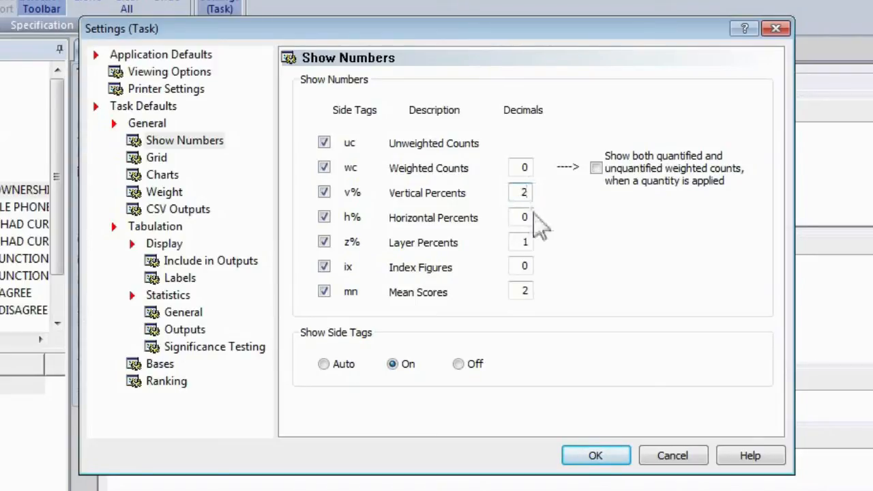
left_click(573, 455)
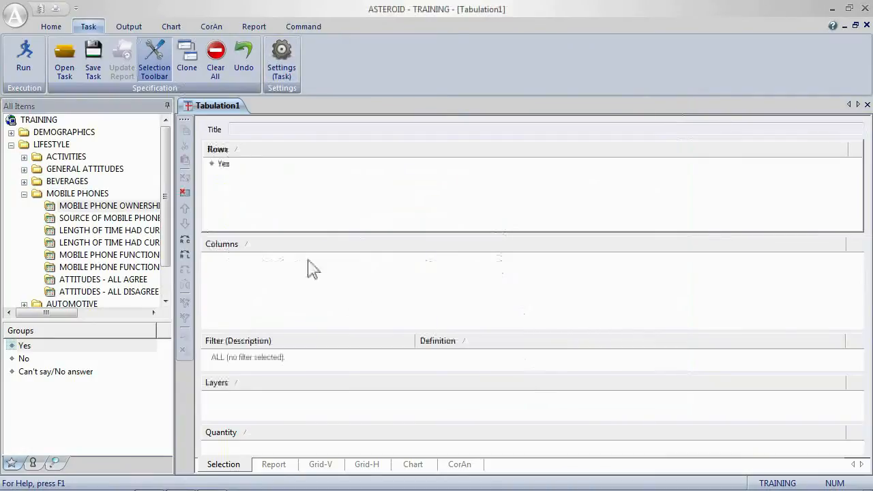
Step: Run the tabulation and examine the mobile phone ownership figures in both the grid and the text report
left_click(25, 61)
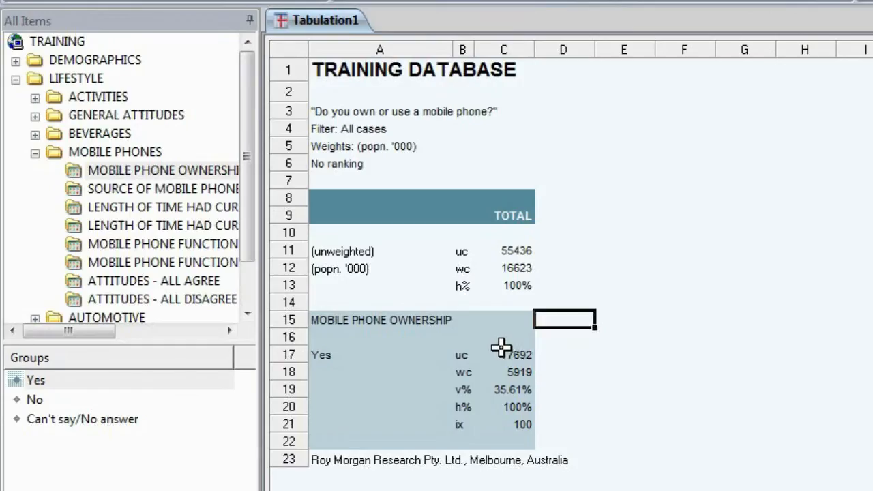
left_click_drag(336, 327, 330, 369)
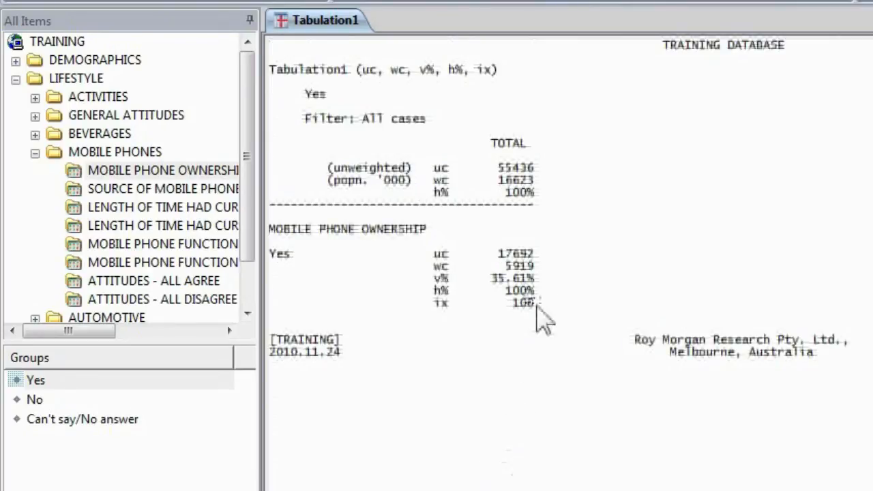
left_click_drag(538, 310, 343, 293)
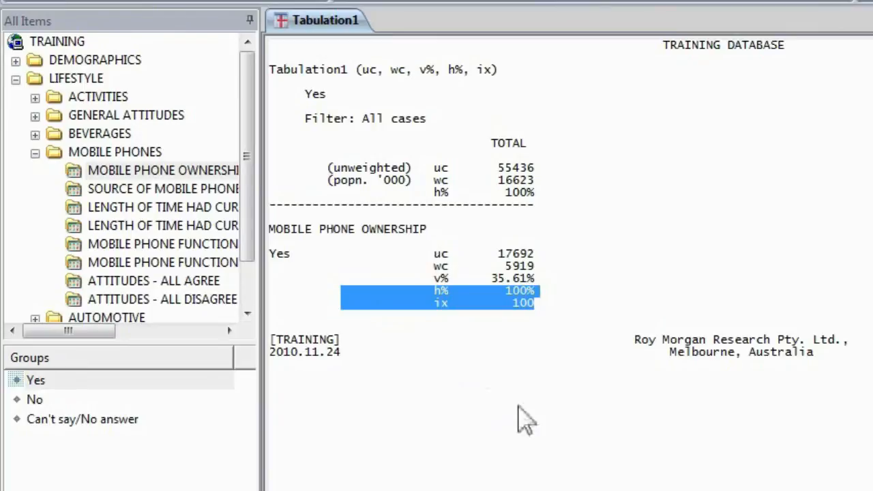
left_click(514, 337)
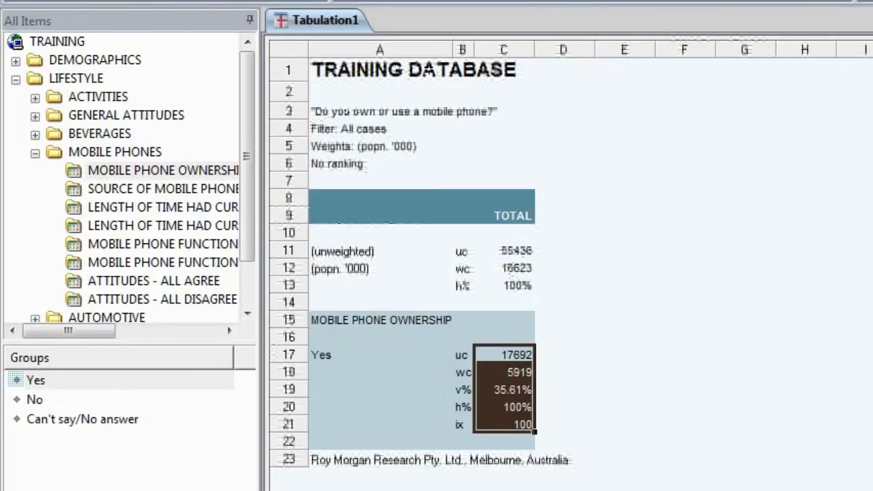
left_click(647, 419)
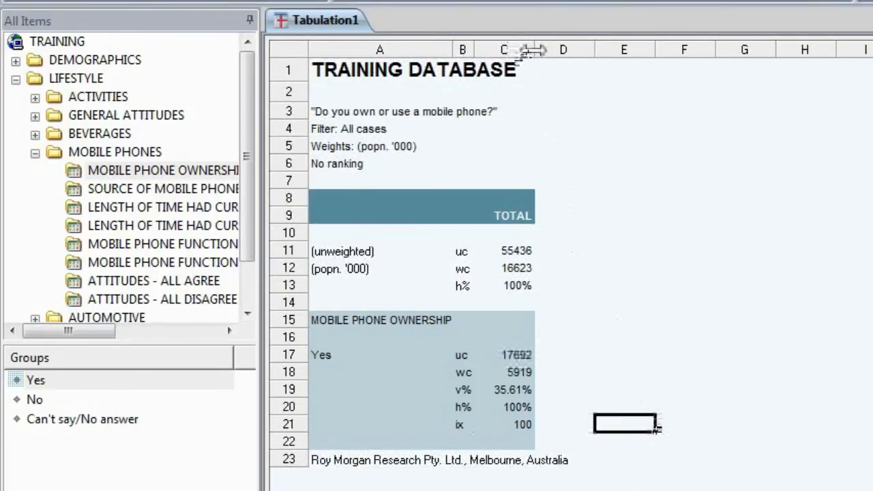
Step: Widen column C of the grid and move the weights and ranking notes from A5:A6 to C5:C6
left_click_drag(534, 49, 586, 50)
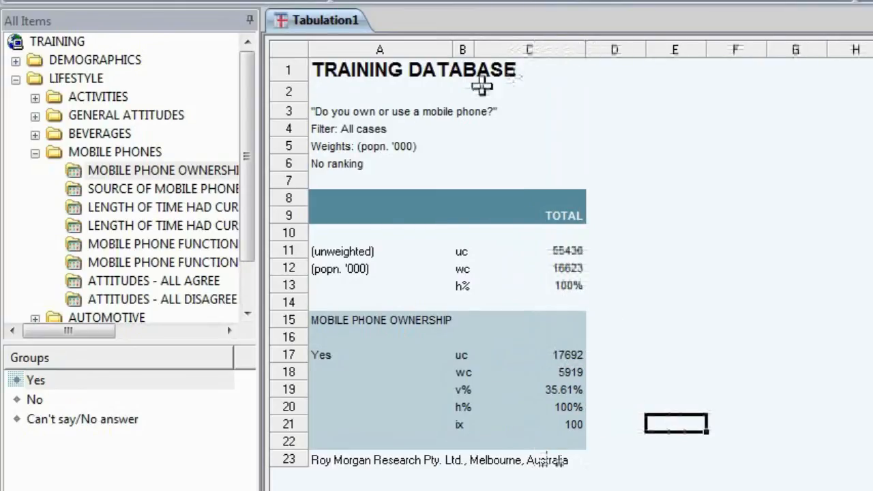
left_click_drag(347, 148, 487, 172)
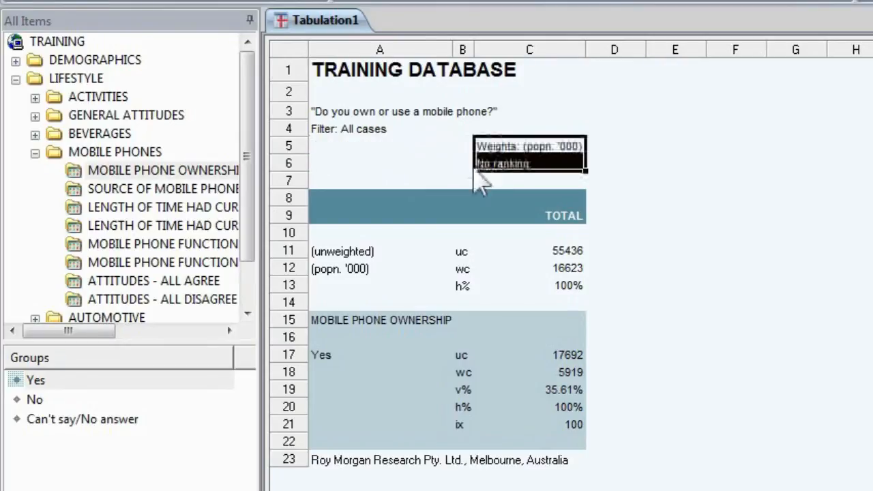
Step: Freeze the grid labels and check how the output grid scrolls and selects in the rows of the Yes group
right_click(409, 160)
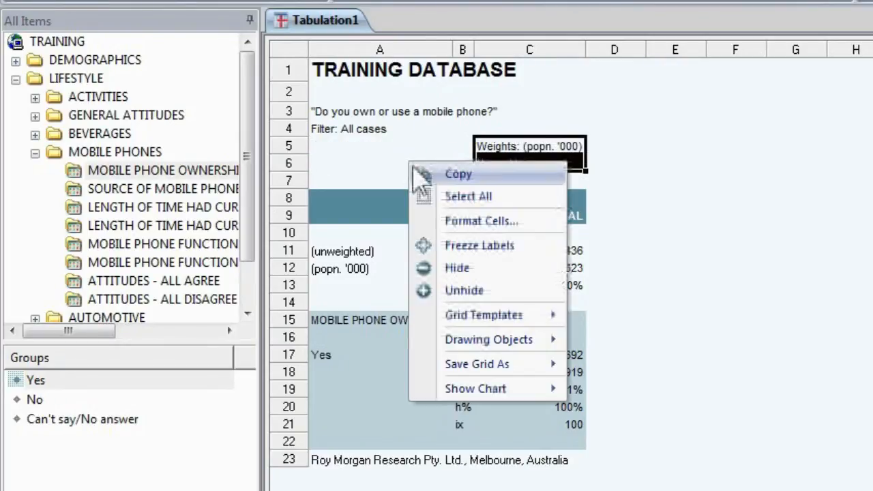
left_click(450, 247)
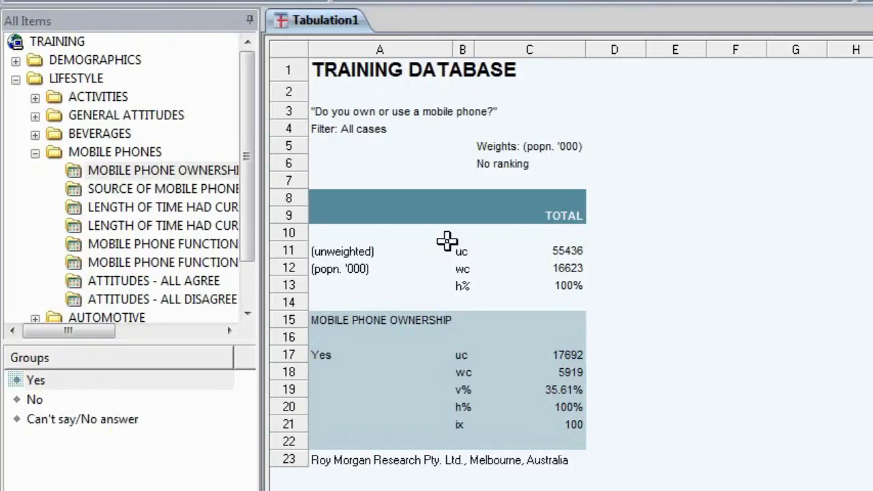
scroll(415, 351, "down", 1)
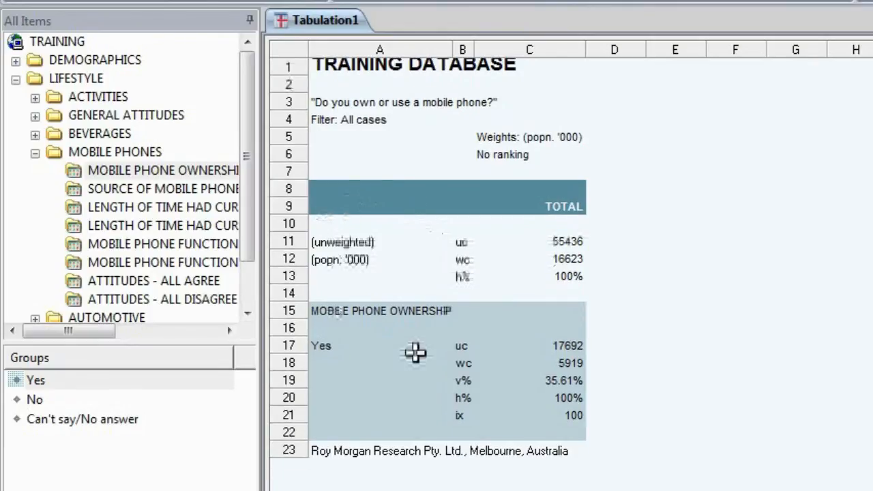
left_click(416, 351)
left_click(416, 364)
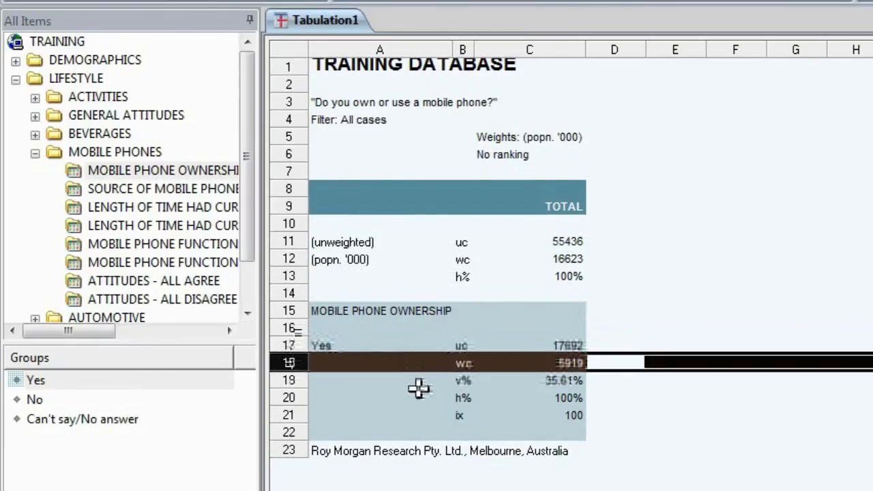
left_click(418, 398)
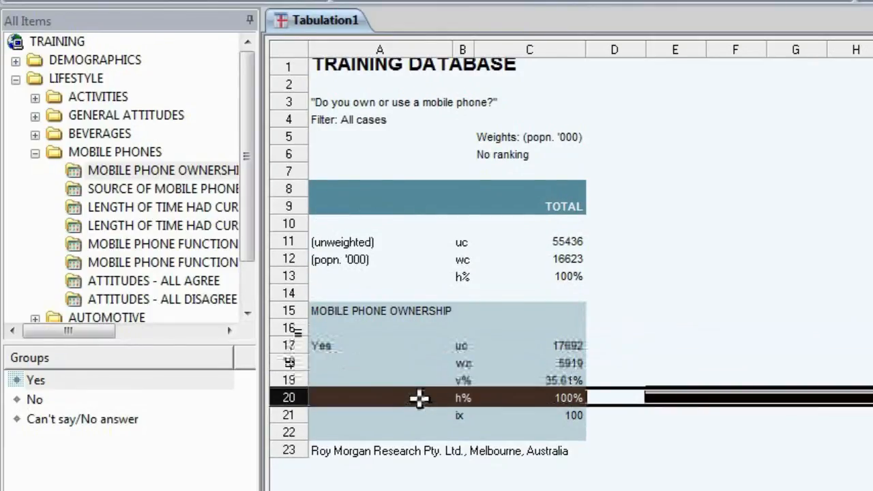
Step: Turn off the frozen labels in the grid and clear the row selection
right_click(419, 398)
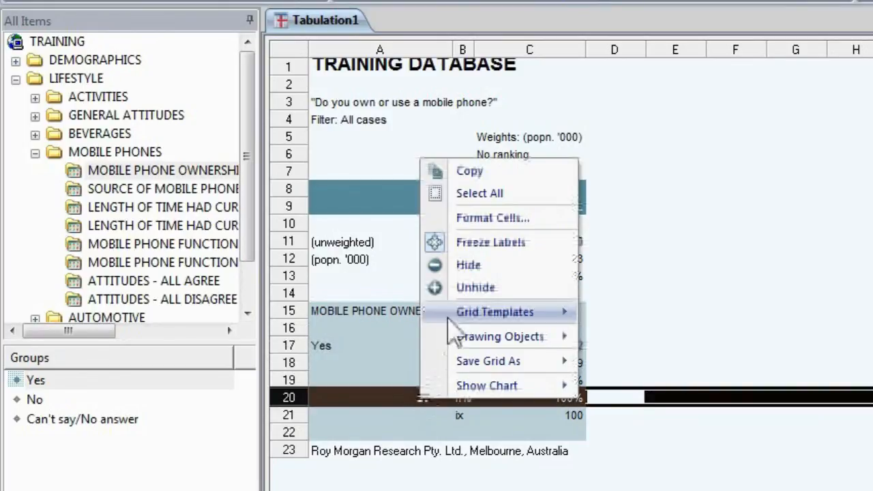
left_click(469, 242)
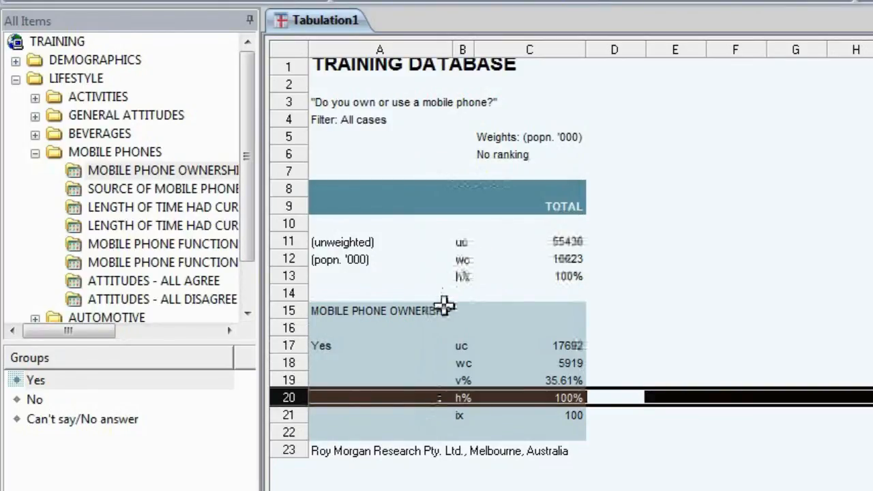
left_click(444, 327)
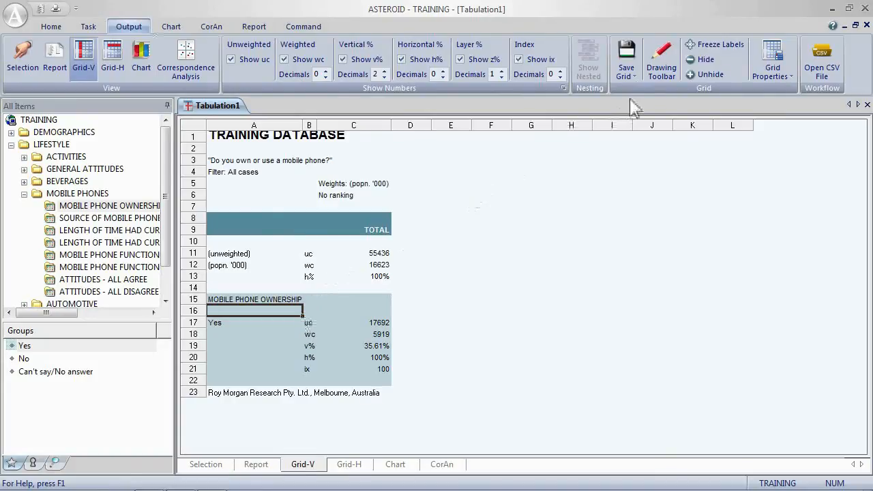
Step: Start saving the grid as an Excel spreadsheet, view the folders on Local Disk (C:), and cancel the save
left_click(624, 74)
left_click(656, 91)
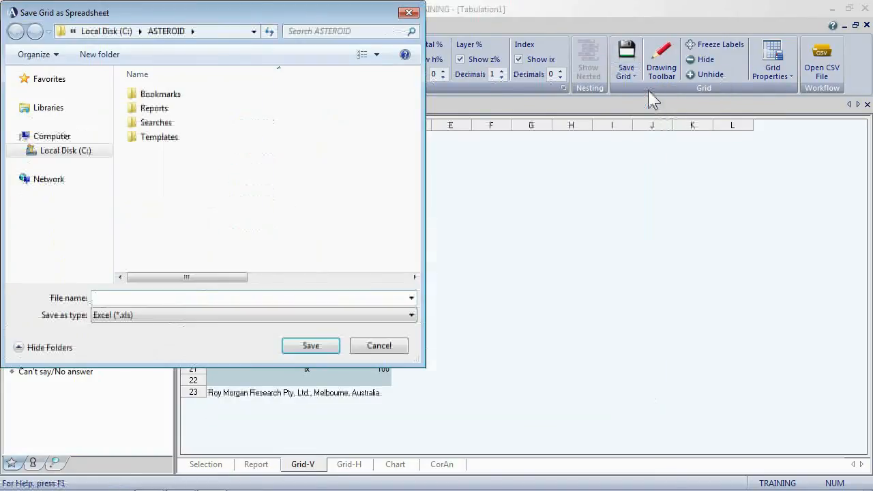
left_click(22, 151)
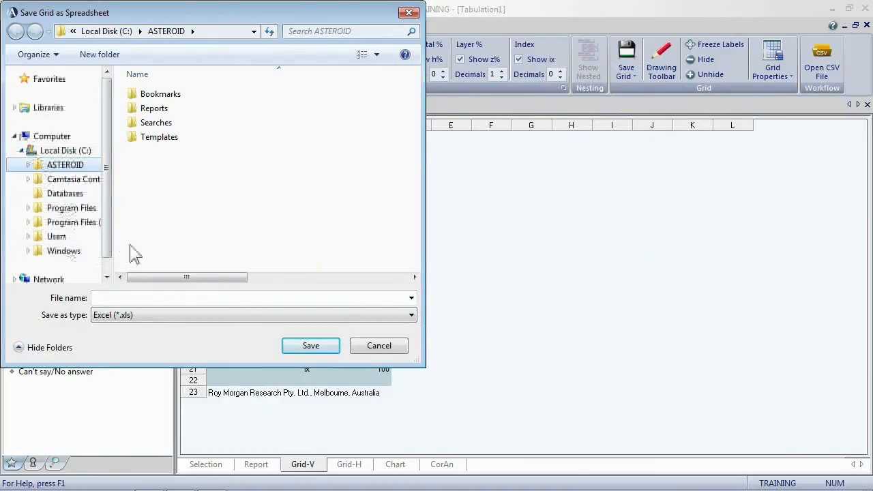
left_click(370, 349)
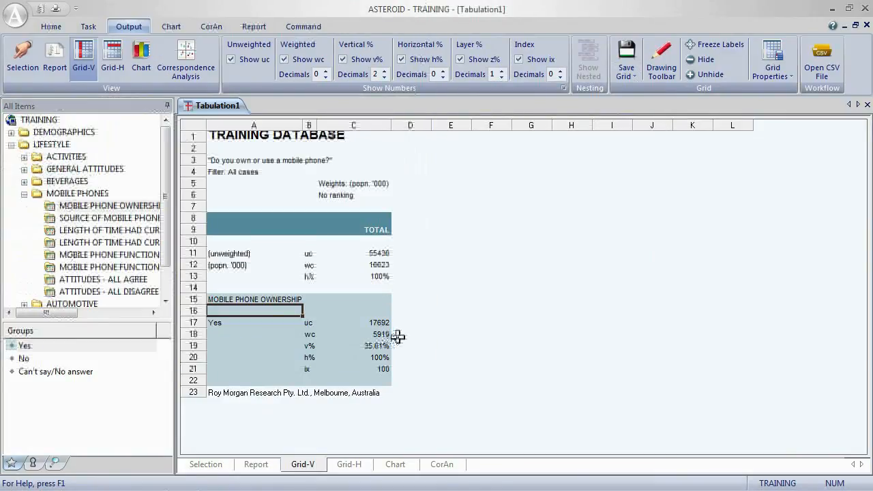
Step: Copy the mobile phone ownership figures in cells C16:C21 to the clipboard
left_click(361, 308)
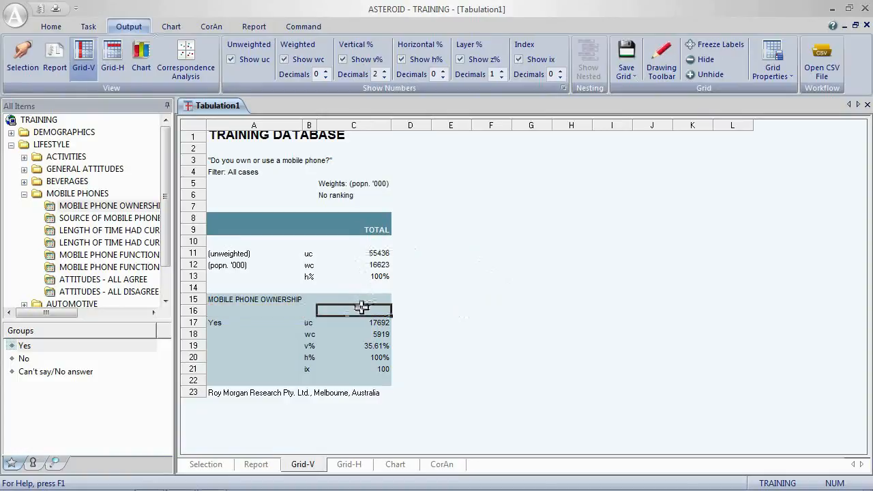
left_click_drag(361, 308, 371, 368)
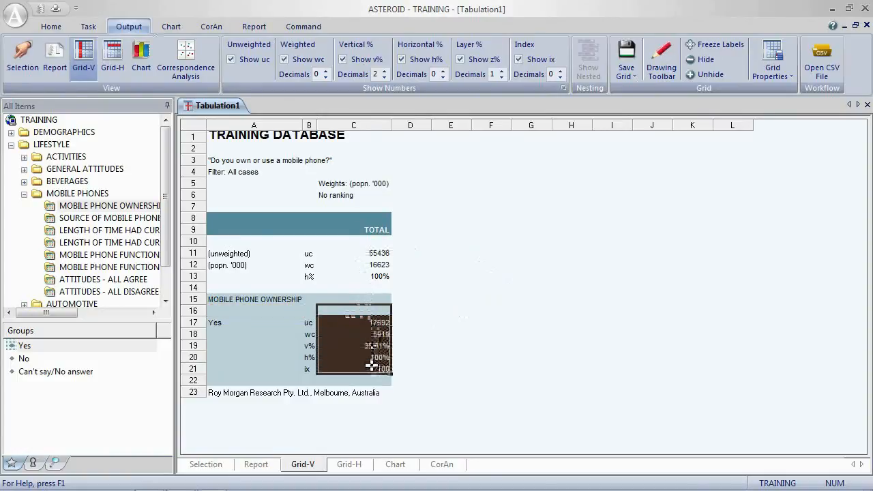
right_click(341, 314)
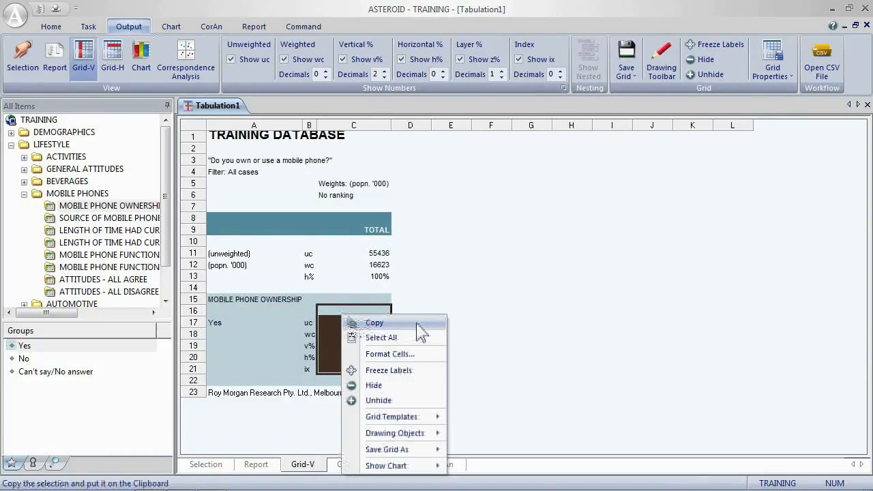